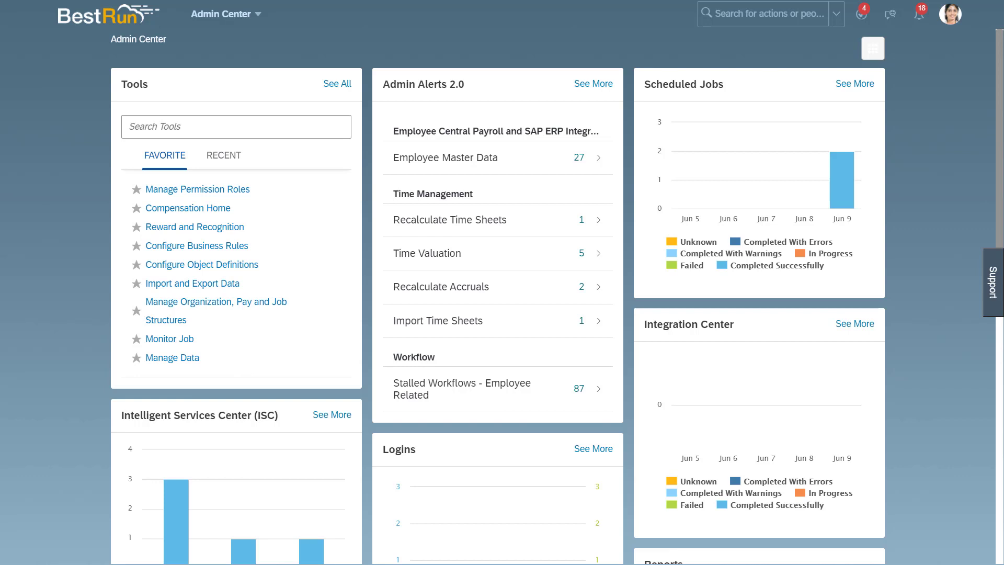
# Step: Search View User Permission by username for the Cloud ALM API user
pyautogui.click(214, 127)
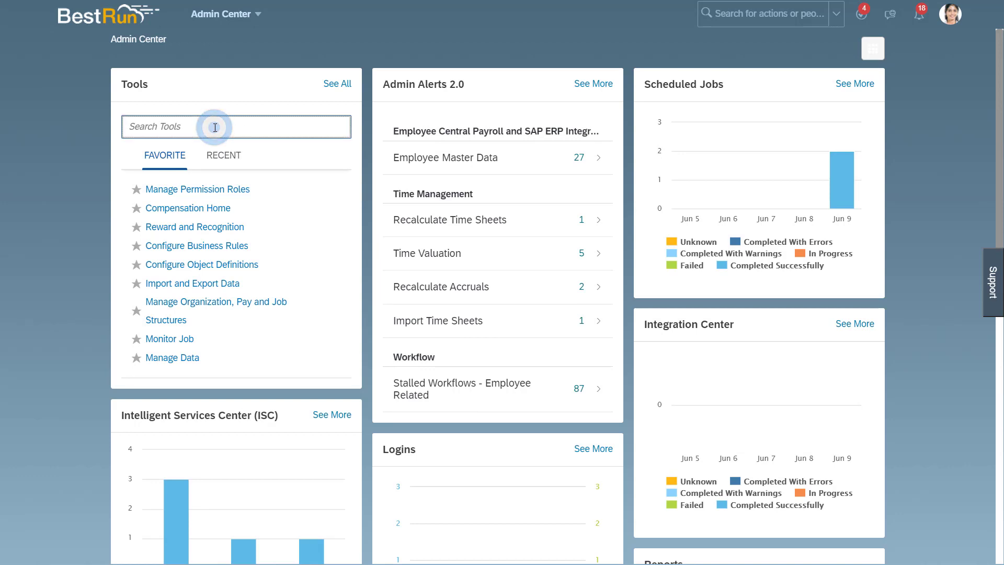
pyautogui.write('permission')
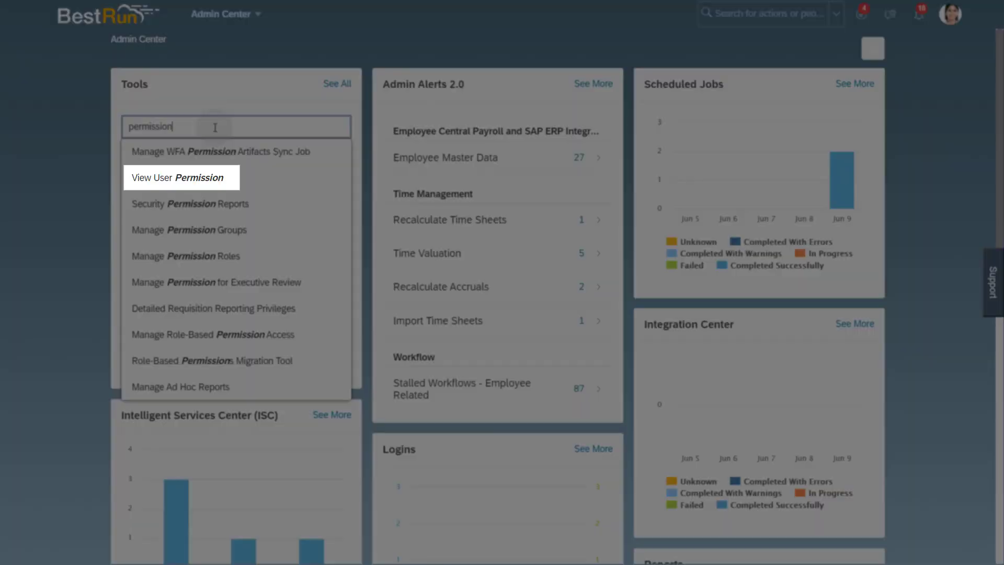
pyautogui.click(215, 177)
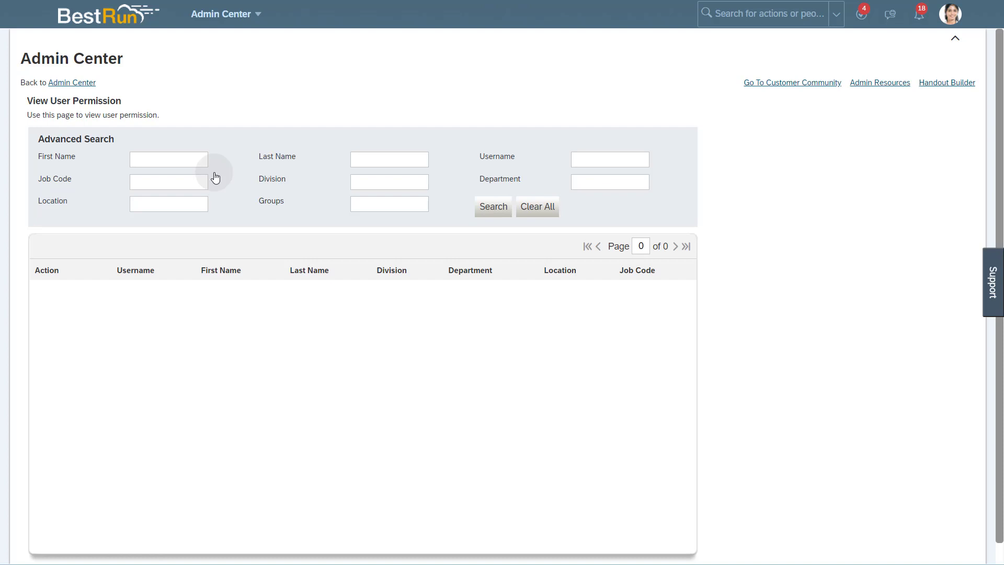
pyautogui.click(617, 158)
pyautogui.write('sfapi_calm')
pyautogui.press('Return')
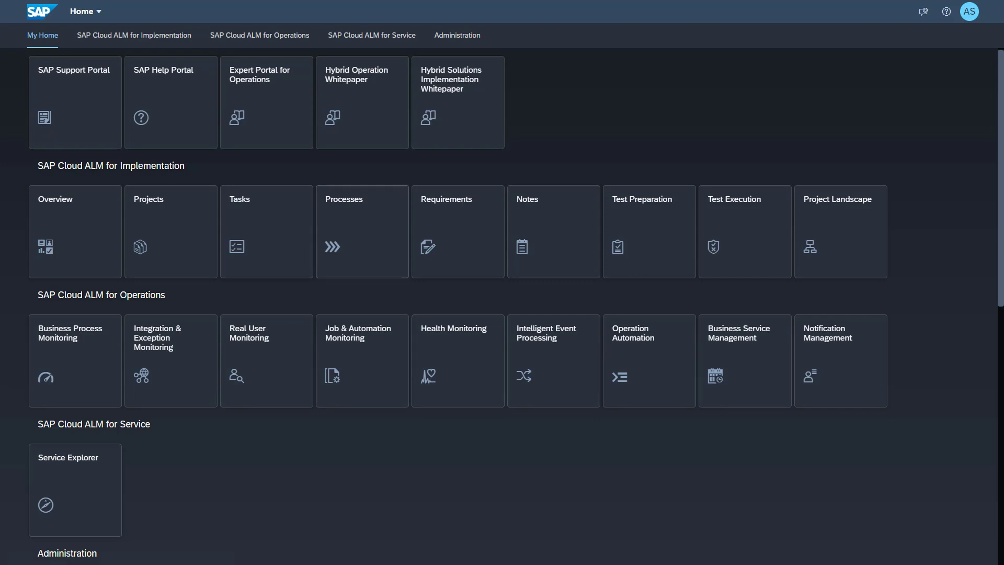
# Step: Switch to the Cloud ALM Administration apps section
pyautogui.click(444, 44)
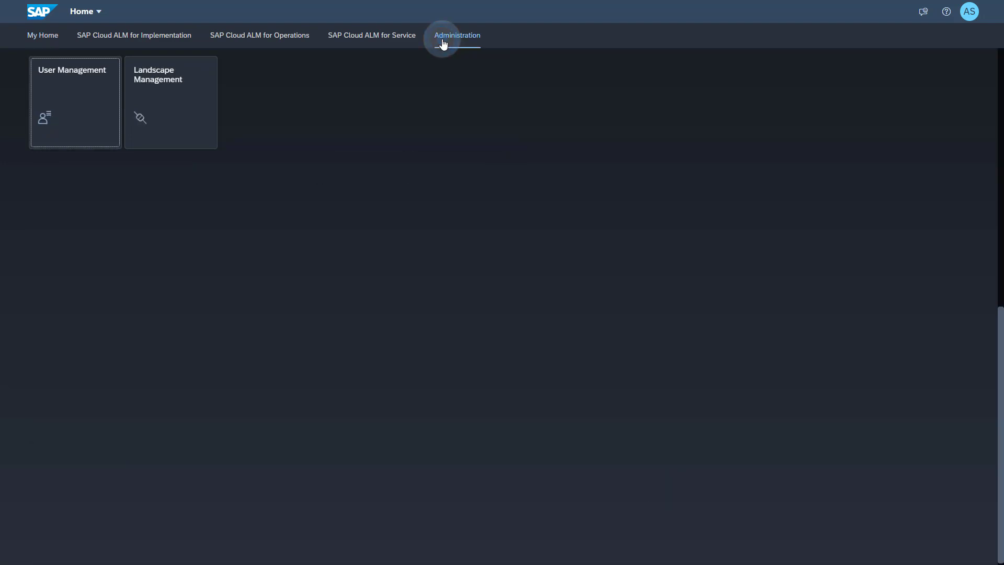
# Step: In Landscape Management, open the SAP SuccessFactors HXM Suite service 'SAP' details
pyautogui.click(146, 96)
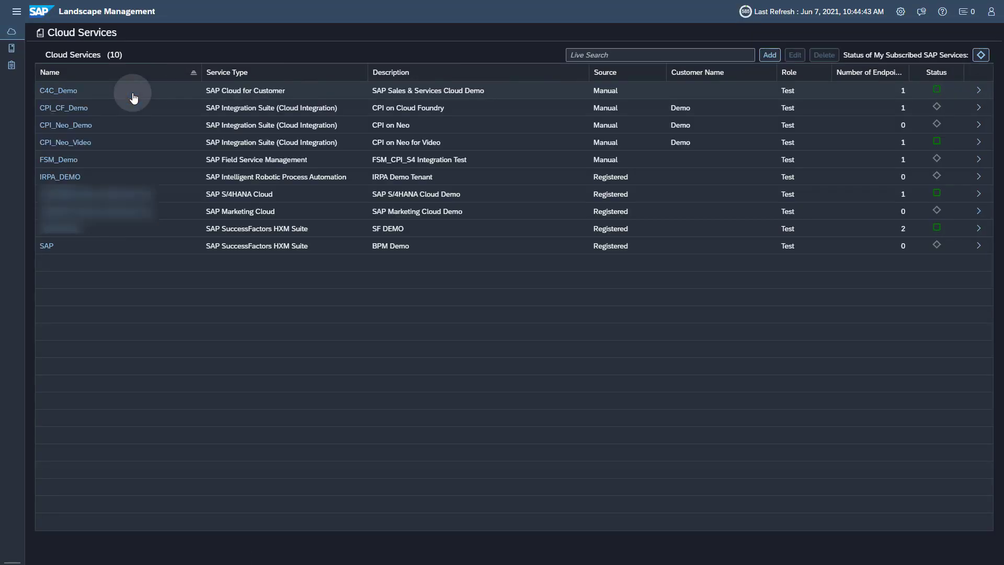
pyautogui.click(128, 248)
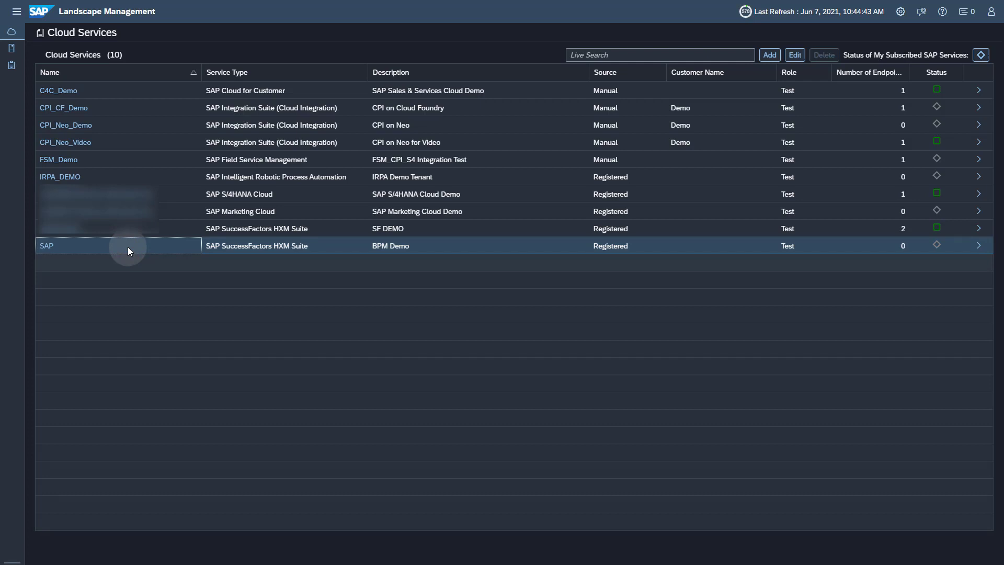
pyautogui.click(47, 250)
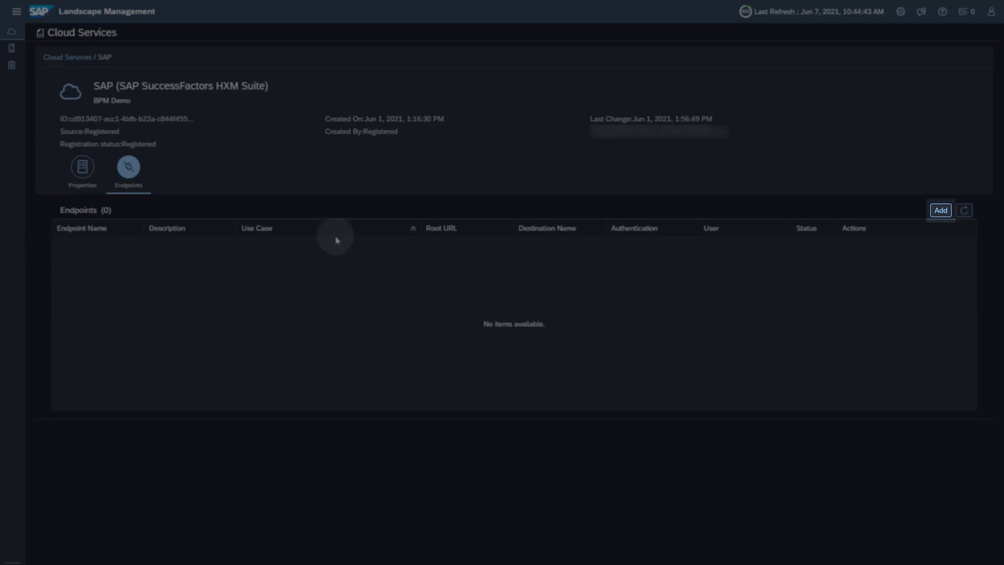
# Step: Add endpoint EP_BPMON_SAP_01, copy the name into Description, and choose Business Process Monitoring use case
pyautogui.click(944, 212)
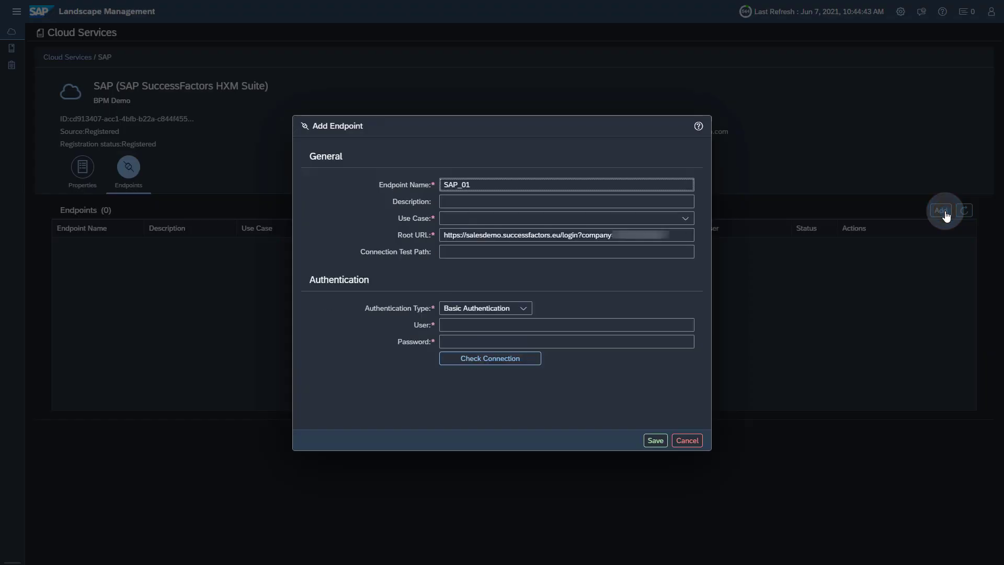
pyautogui.write('EP_BPMON_')
pyautogui.doubleClick(522, 179)
pyautogui.hotkey('ctrl', 'c')
pyautogui.click(468, 199)
pyautogui.hotkey('ctrl', 'v')
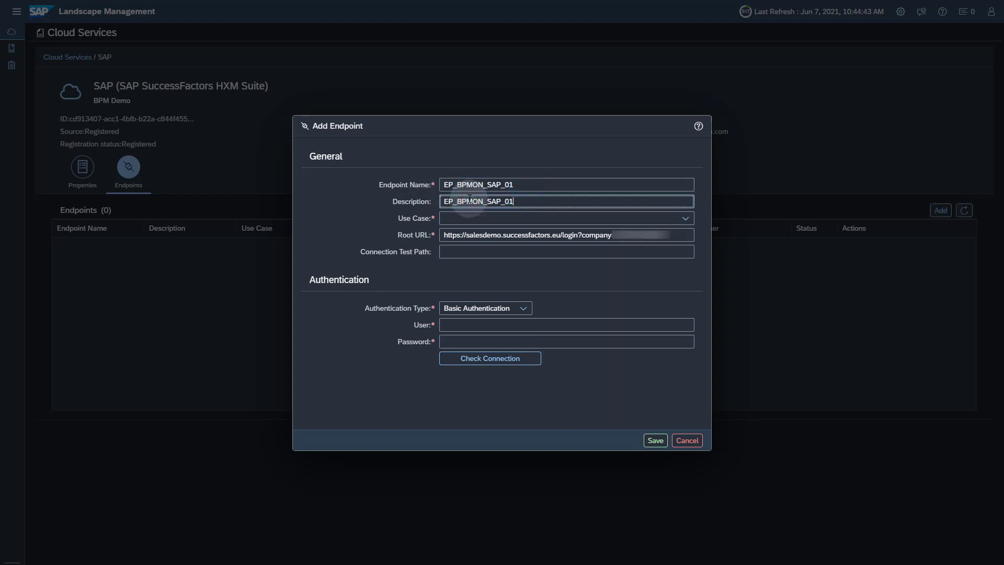
pyautogui.click(688, 220)
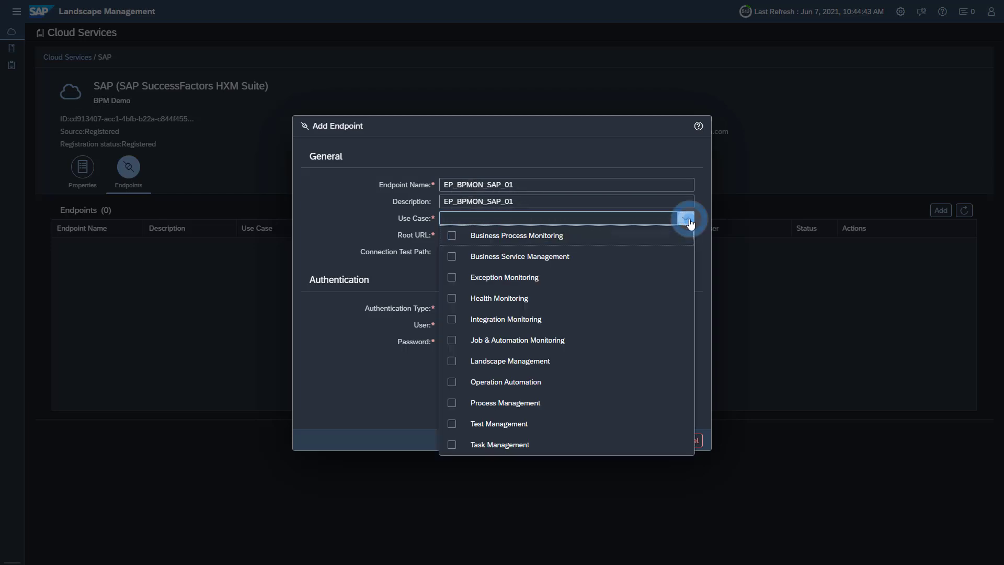
pyautogui.click(452, 236)
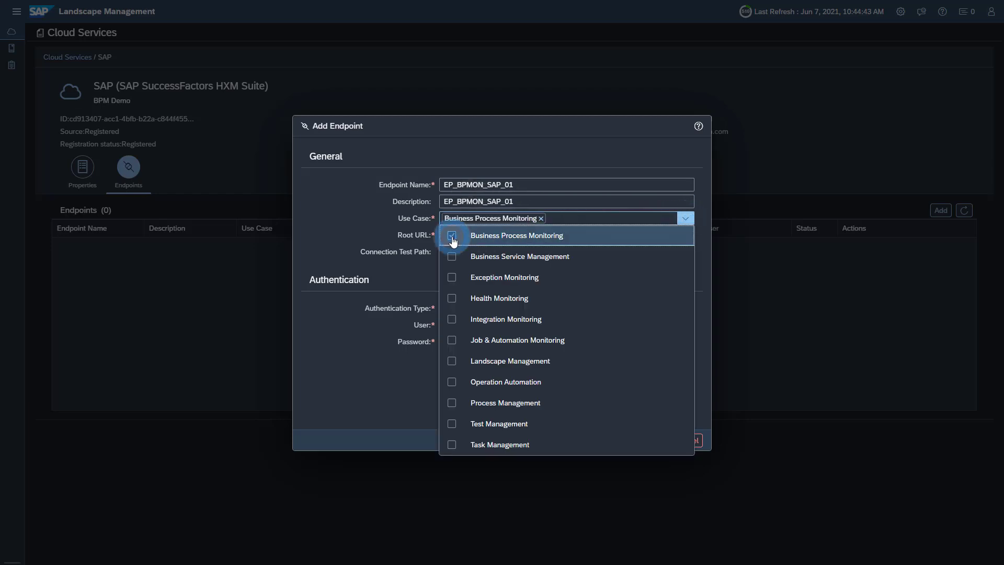
pyautogui.click(686, 221)
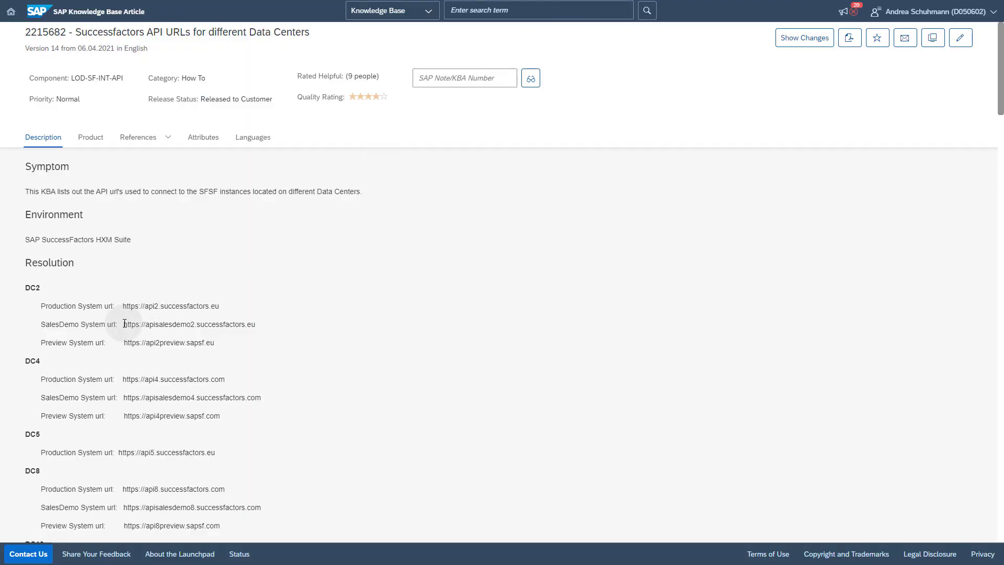
pyautogui.moveTo(124, 324); pyautogui.dragTo(258, 324)
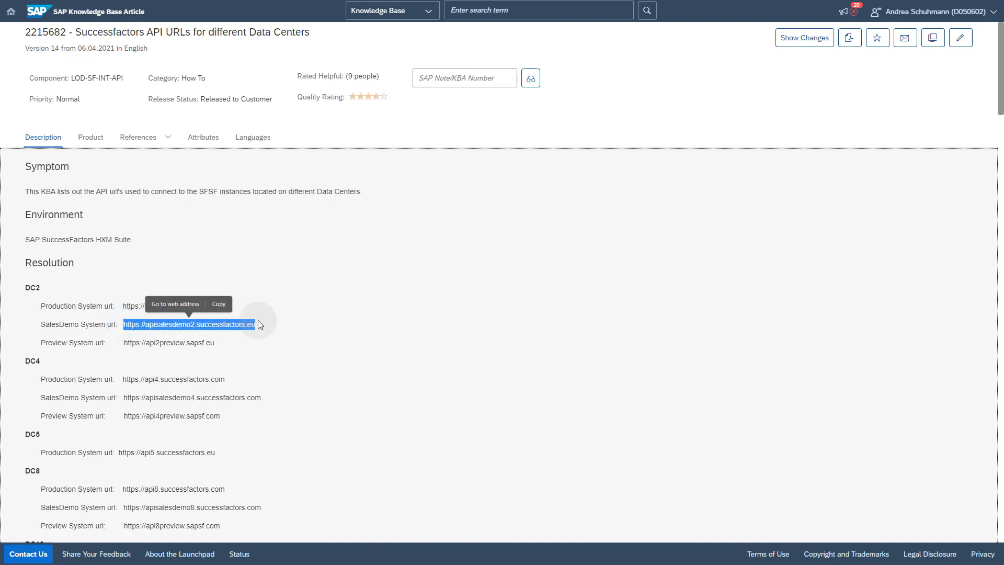
pyautogui.click(218, 304)
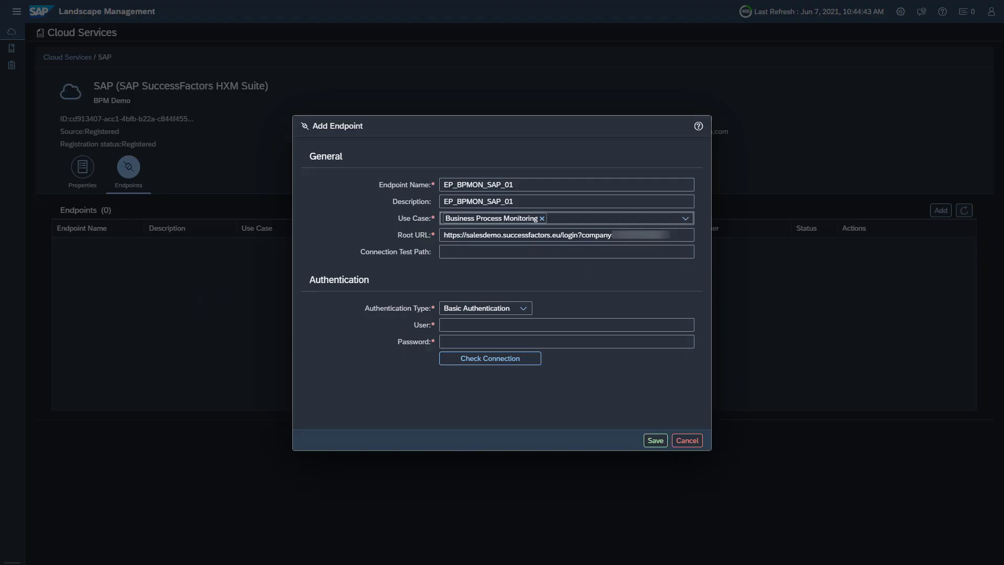
pyautogui.moveTo(676, 235); pyautogui.dragTo(444, 236)
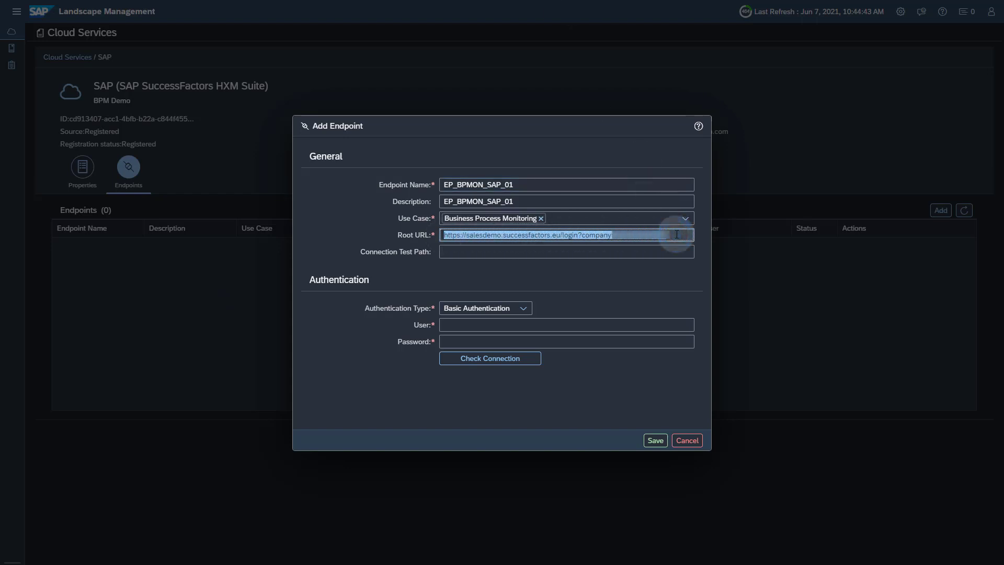
pyautogui.hotkey('ctrl', 'v')
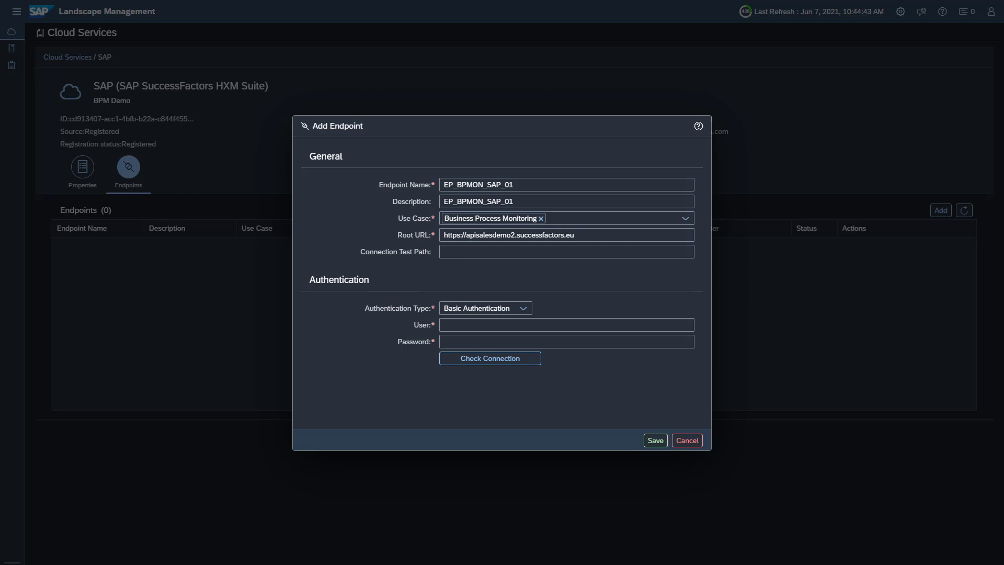
# Step: Enter the API user and password, check the connection, and save EP_BPMON_SAP_01
pyautogui.click(470, 325)
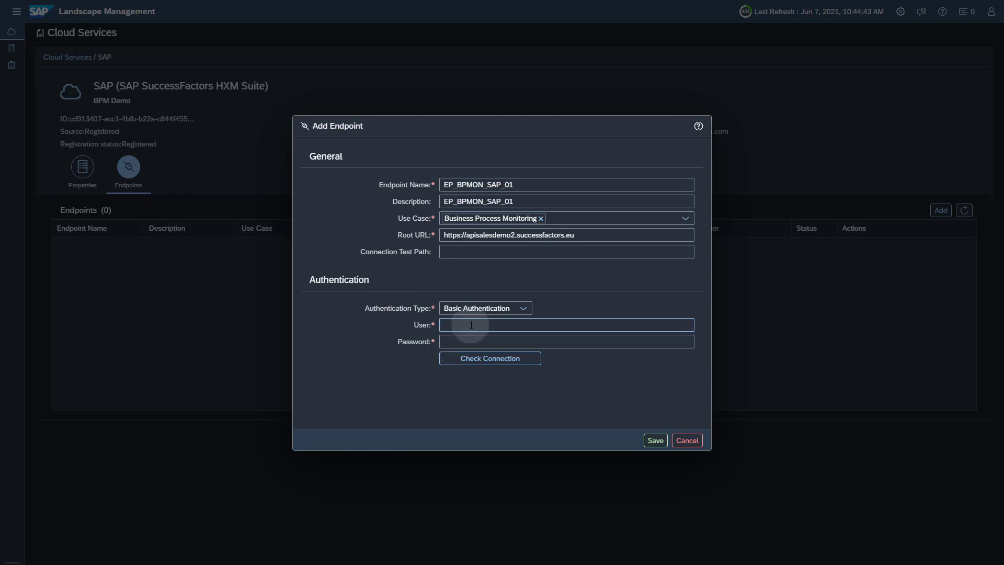
pyautogui.hotkey('ctrl', 'v')
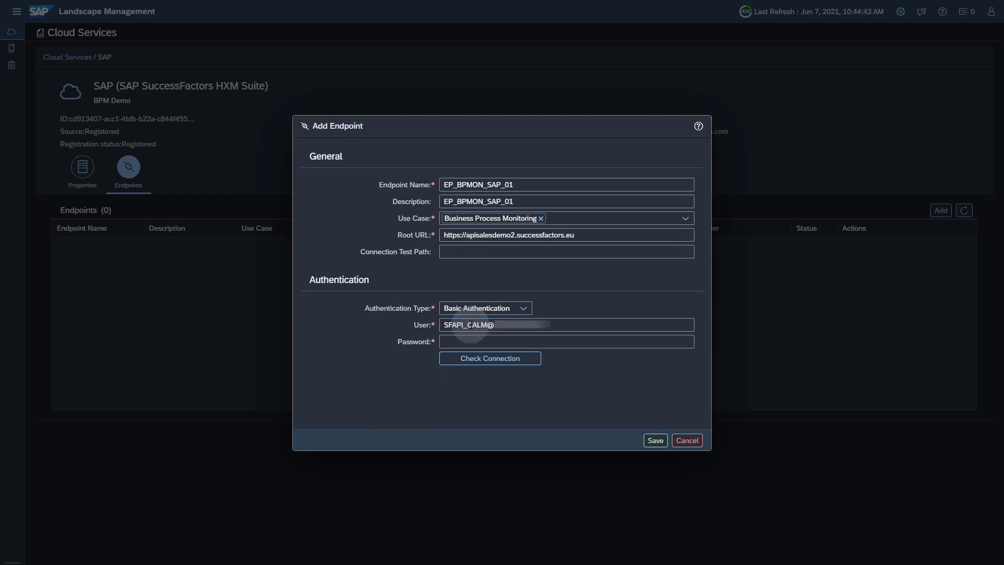
pyautogui.click(479, 342)
pyautogui.hotkey('ctrl', 'v')
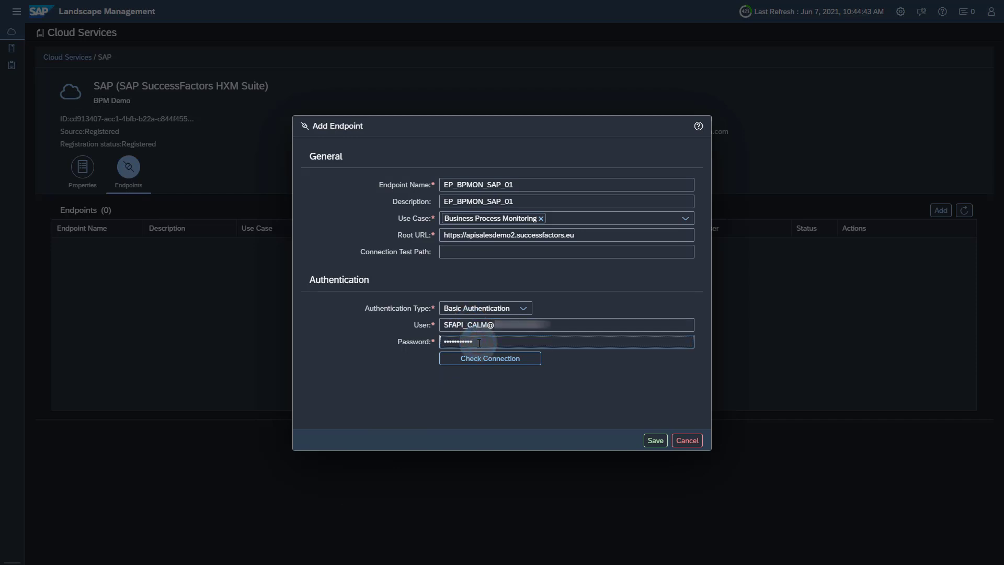
pyautogui.click(481, 360)
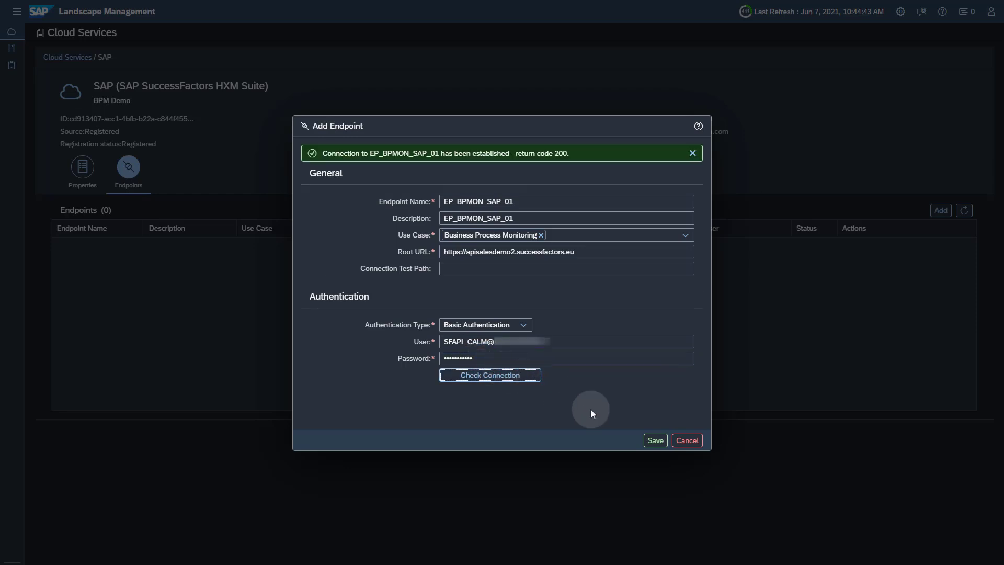
pyautogui.click(655, 440)
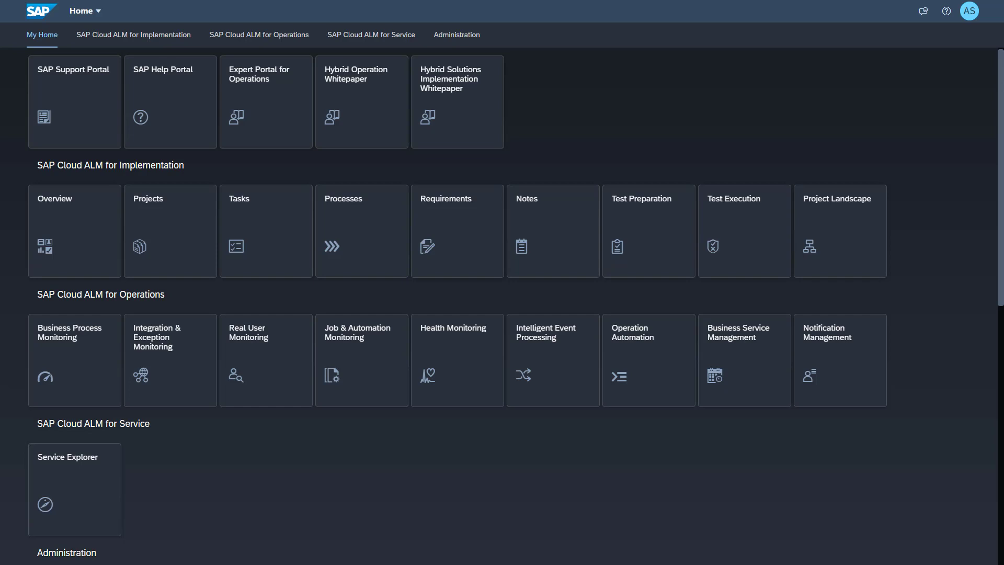
# Step: Go to the SAP Cloud ALM for Operations apps and launch Business Process Monitoring
pyautogui.click(291, 40)
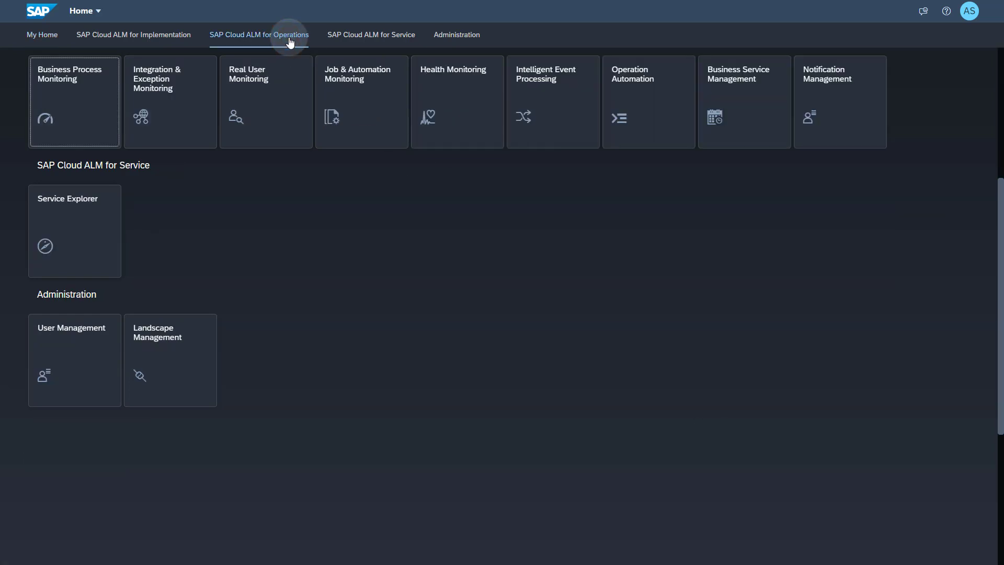
pyautogui.click(105, 99)
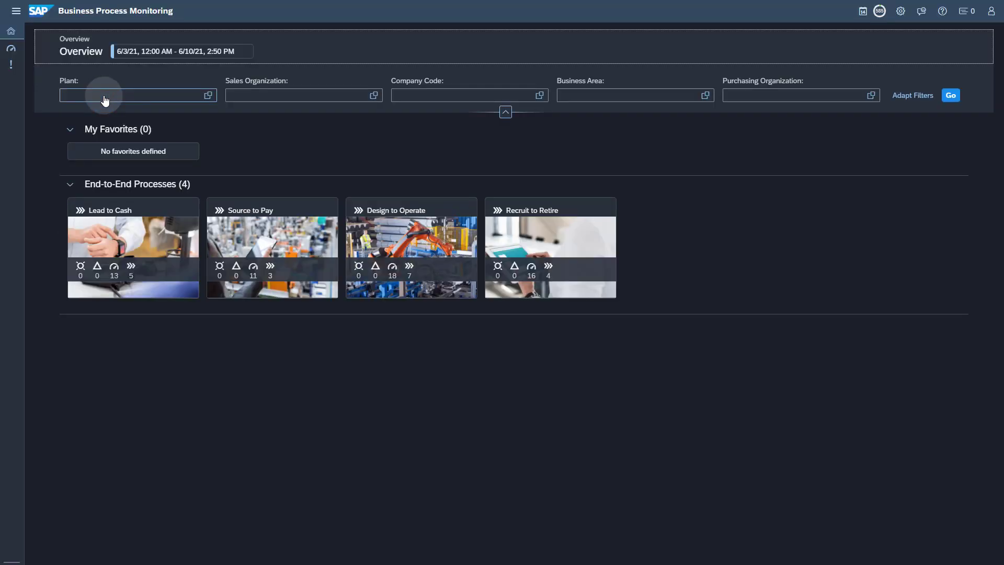
# Step: In monitoring settings, verify the SAP SuccessFactors system and filter KPI Management by 'Recruit'
pyautogui.click(900, 13)
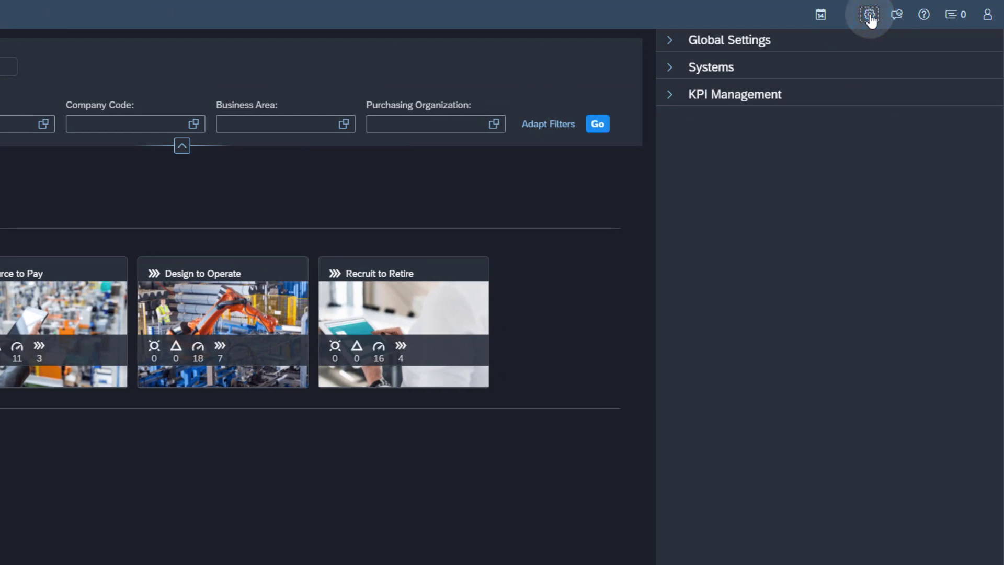
pyautogui.click(671, 67)
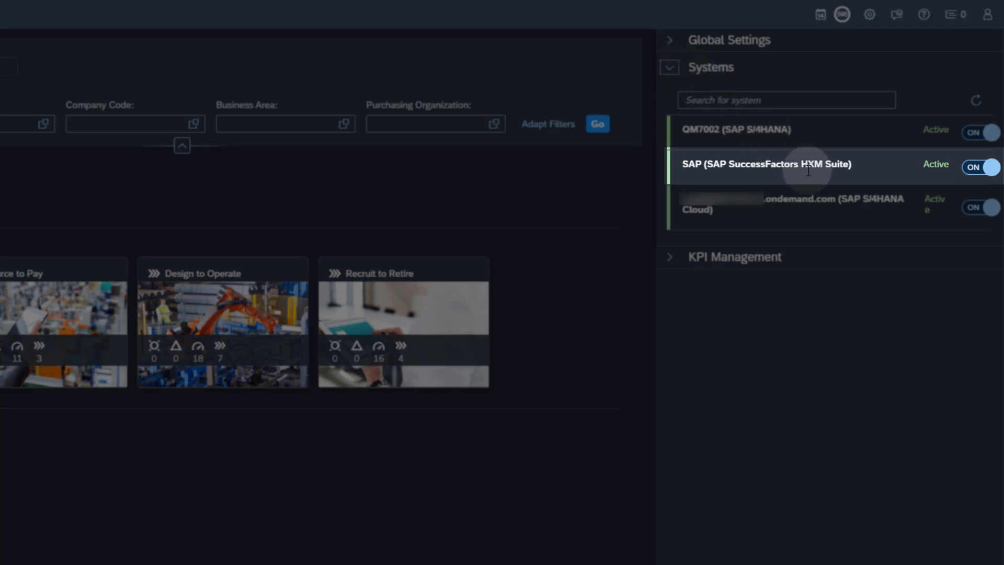
pyautogui.click(808, 171)
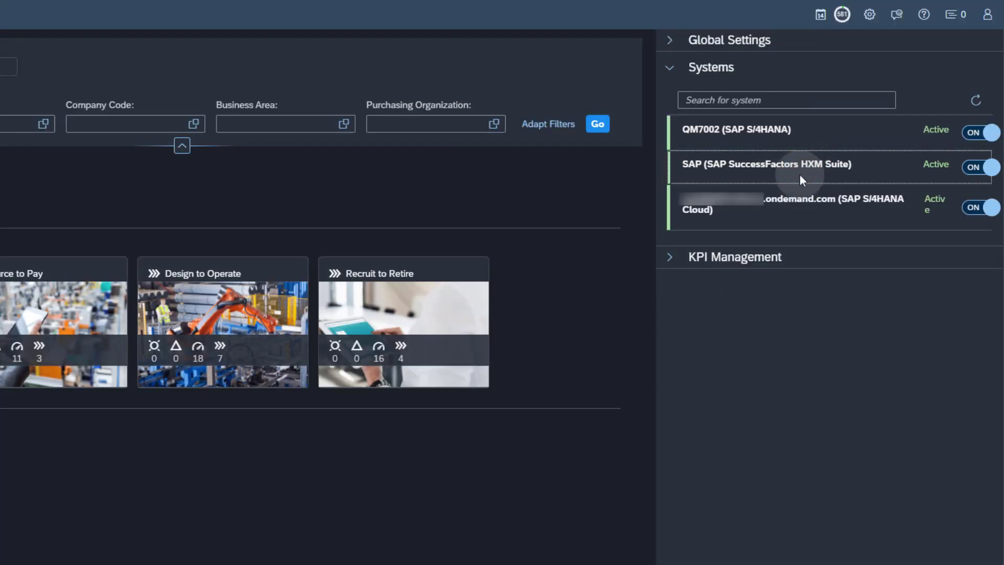
pyautogui.click(672, 250)
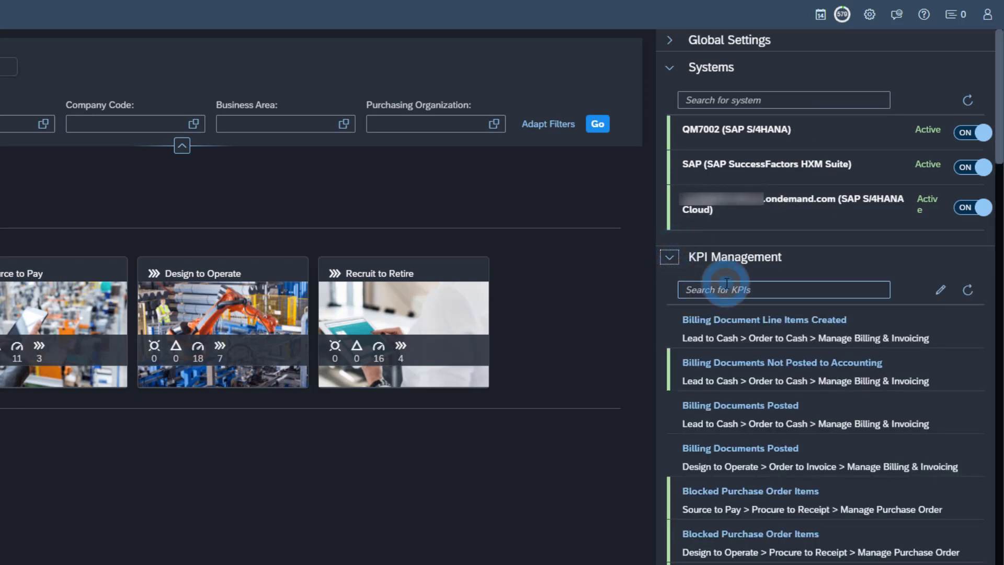
pyautogui.click(727, 286)
pyautogui.write('Recruit')
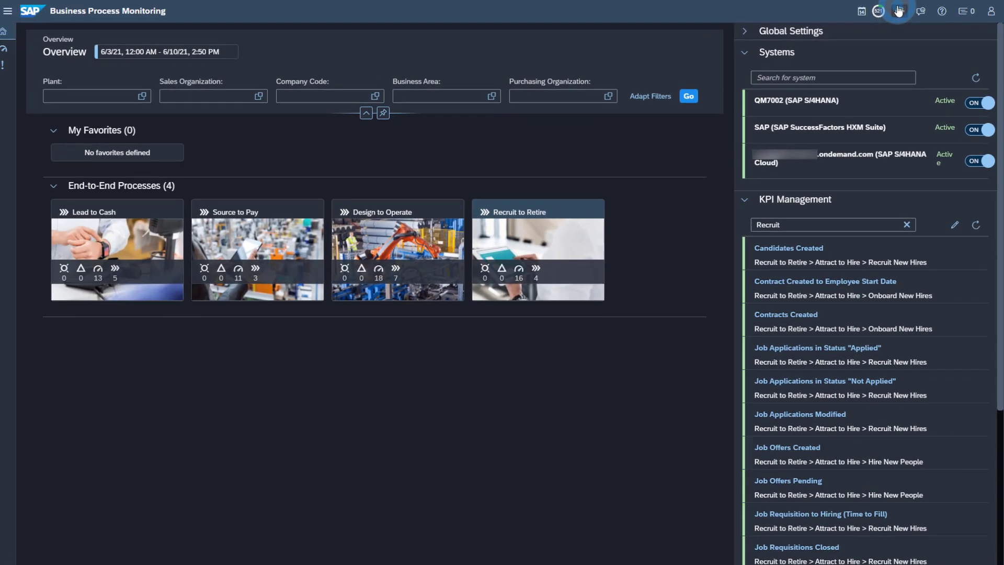
# Step: Close the settings panel and open the Recruit to Retire process card
pyautogui.click(869, 14)
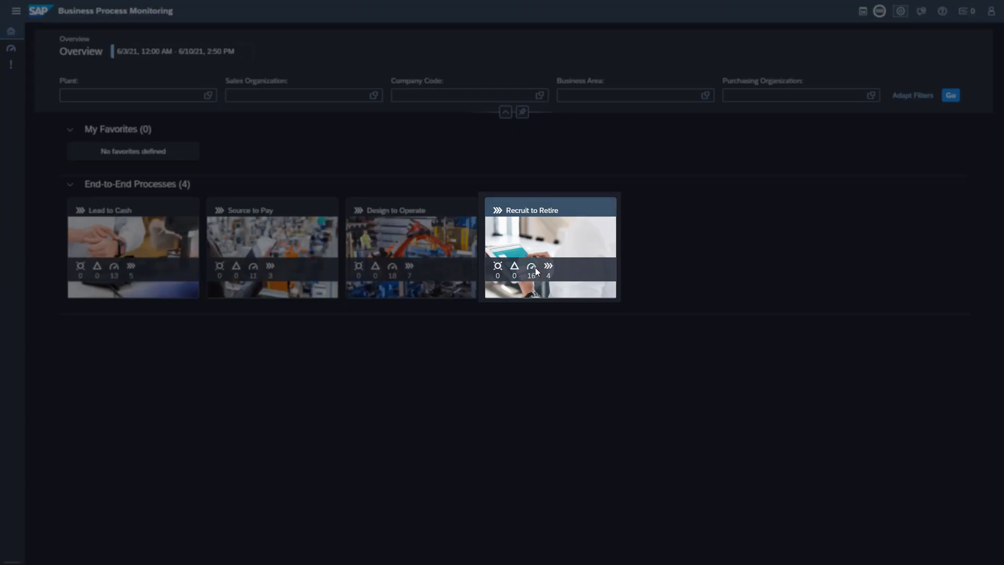
pyautogui.click(535, 268)
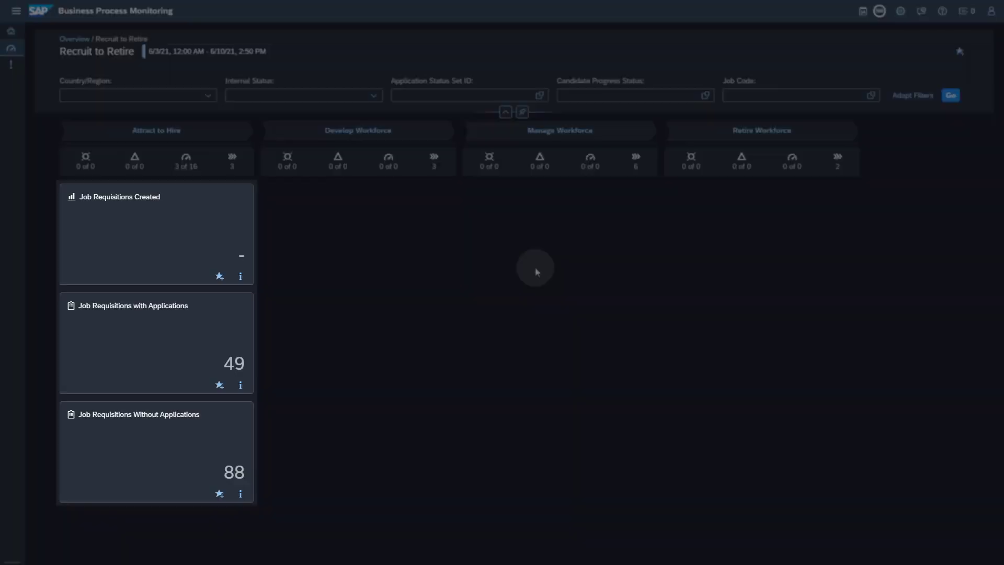